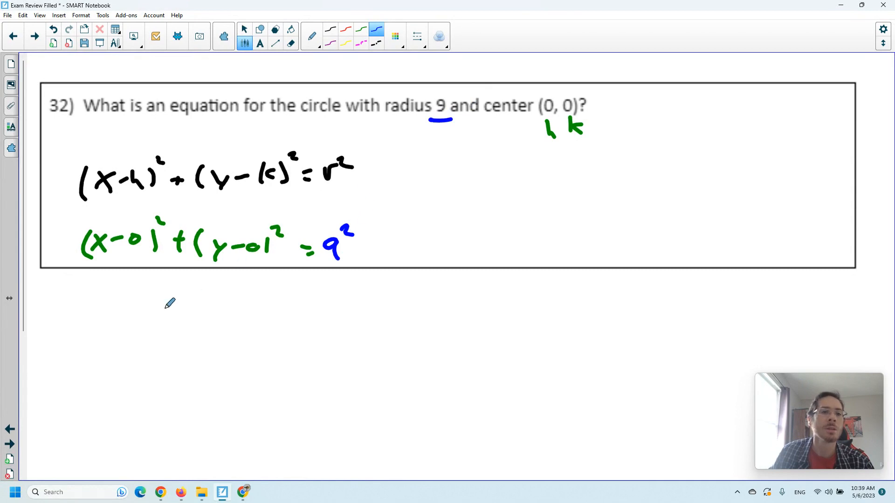
Write the simplified circle equation x² + y² = 81 in blue beneath the green substitution line
left_click_drag(130, 296, 143, 311)
mouse_move(142, 295)
left_mouse_down()
mouse_move(130, 310)
mouse_move(148, 290)
mouse_move(180, 301)
mouse_move(173, 309)
left_mouse_up()
left_click_drag(188, 299, 195, 316)
left_click_drag(204, 286, 237, 301)
mouse_move(228, 307)
left_mouse_down()
mouse_move(267, 294)
mouse_move(278, 313)
left_mouse_up()
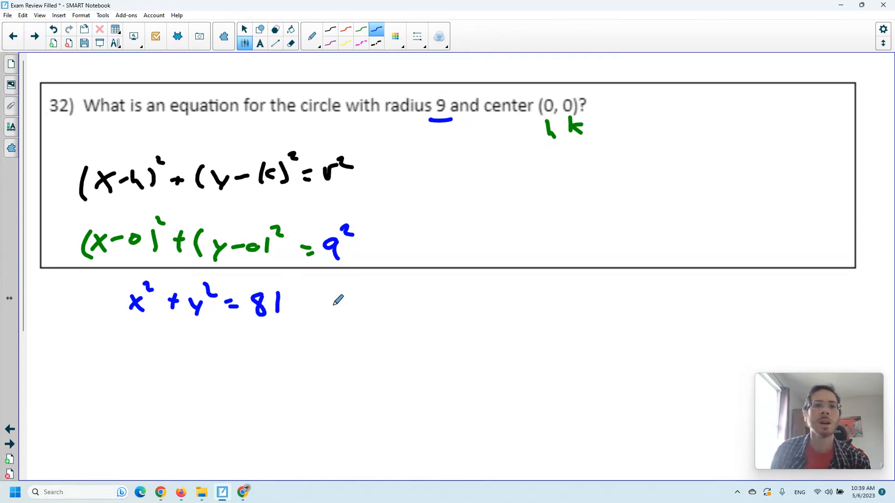
Write a² + b² = c² in purple beside the circle work, with x² + y² = 9² on the line beneath it
left_click(330, 43)
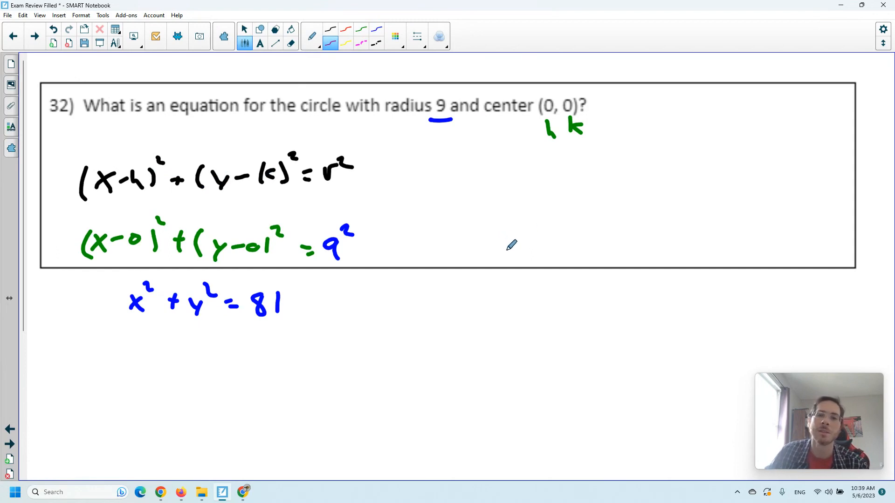
mouse_move(517, 233)
left_mouse_down()
mouse_move(530, 214)
mouse_move(544, 228)
mouse_move(565, 208)
mouse_move(601, 230)
mouse_move(627, 219)
mouse_move(622, 249)
mouse_move(630, 224)
left_mouse_up()
mouse_move(627, 282)
left_mouse_down()
mouse_move(626, 301)
mouse_move(638, 284)
left_mouse_up()
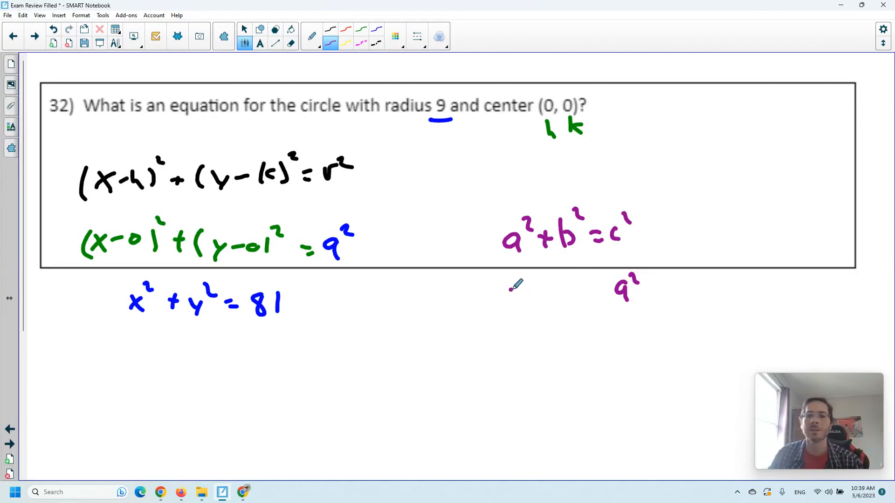
left_click_drag(512, 286, 526, 303)
mouse_move(525, 283)
left_mouse_down()
mouse_move(511, 307)
mouse_move(536, 285)
left_mouse_up()
mouse_move(543, 292)
left_mouse_down()
mouse_move(556, 291)
mouse_move(551, 301)
left_mouse_up()
left_click_drag(564, 284, 570, 306)
left_click_drag(582, 281, 603, 288)
left_click_drag(593, 298, 605, 297)
Write x² + y² = 18 in purple beneath the x² + y² = 9² line
left_click_drag(521, 327, 535, 346)
mouse_move(536, 327)
left_mouse_down()
mouse_move(522, 347)
mouse_move(546, 326)
left_mouse_up()
mouse_move(550, 335)
left_mouse_down()
mouse_move(563, 334)
mouse_move(556, 344)
left_mouse_up()
left_click_drag(572, 331, 575, 348)
left_click_drag(586, 321, 613, 339)
mouse_move(620, 329)
left_mouse_down()
mouse_move(620, 344)
mouse_move(639, 336)
left_mouse_up()
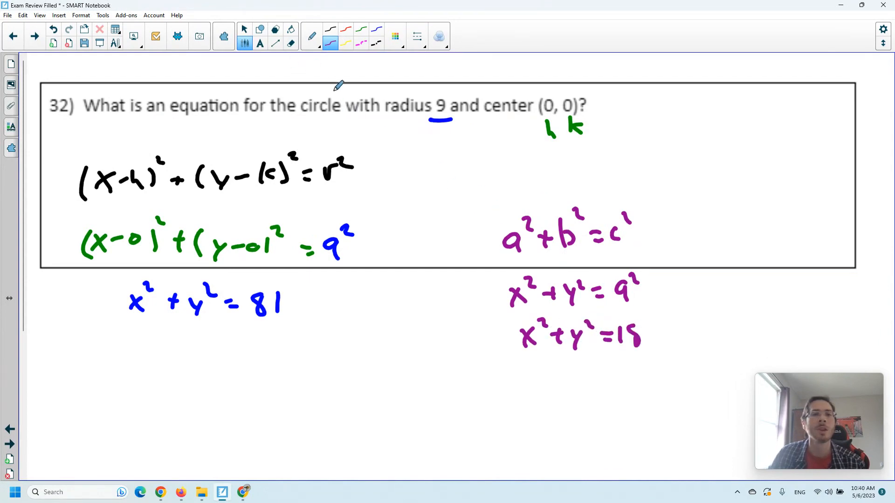
Erase the 18 in the last purple equation and write 81 in its place with the purple pen
left_click(291, 43)
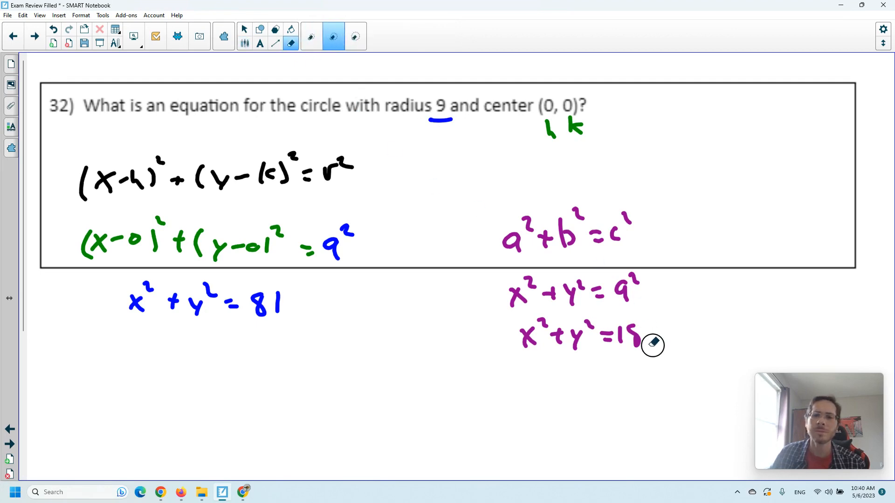
left_click_drag(650, 343, 627, 337)
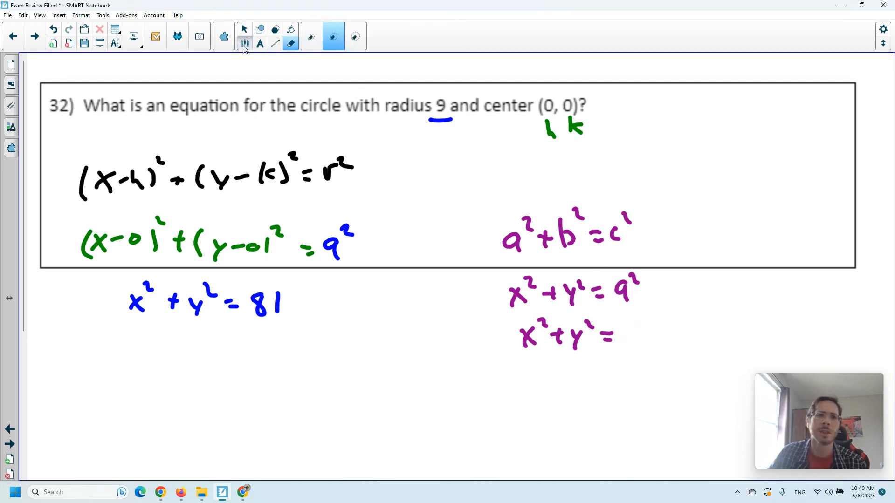
left_click(244, 44)
mouse_move(640, 329)
left_mouse_down()
mouse_move(629, 342)
mouse_move(639, 332)
left_mouse_up()
mouse_move(646, 328)
left_mouse_down()
mouse_move(645, 345)
mouse_move(634, 344)
left_mouse_up()
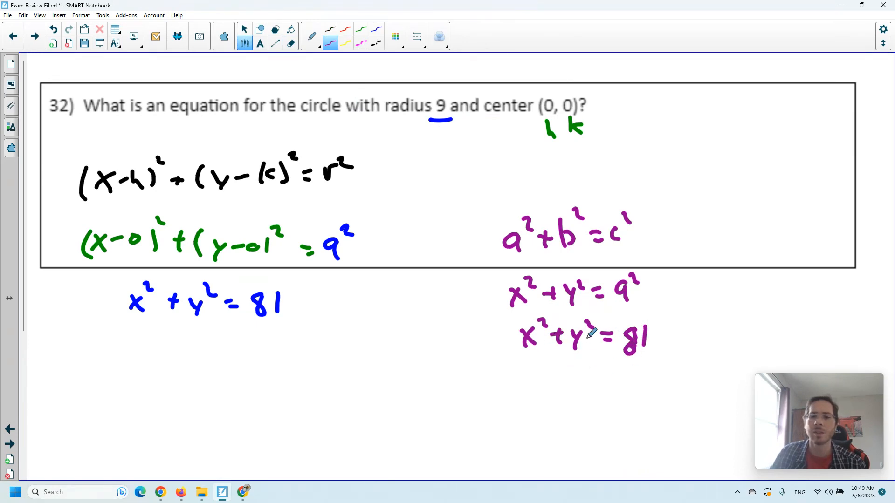
Switch to Desmos in the browser and graph x² + y² = 81 with the whole circle in view
left_click(243, 492)
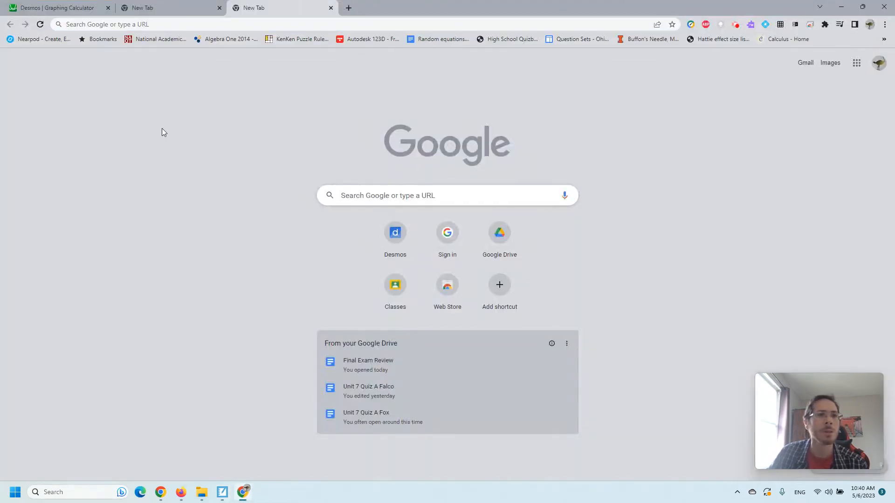
left_click(83, 11)
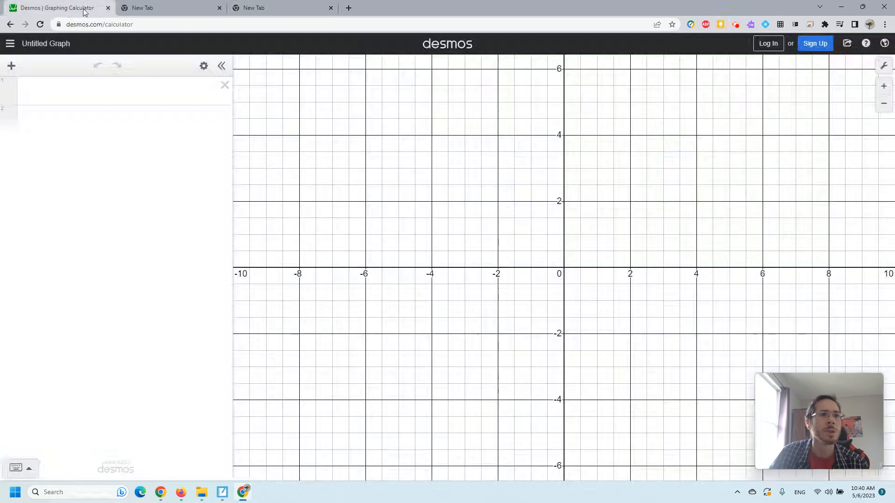
left_click(114, 109)
type("x")
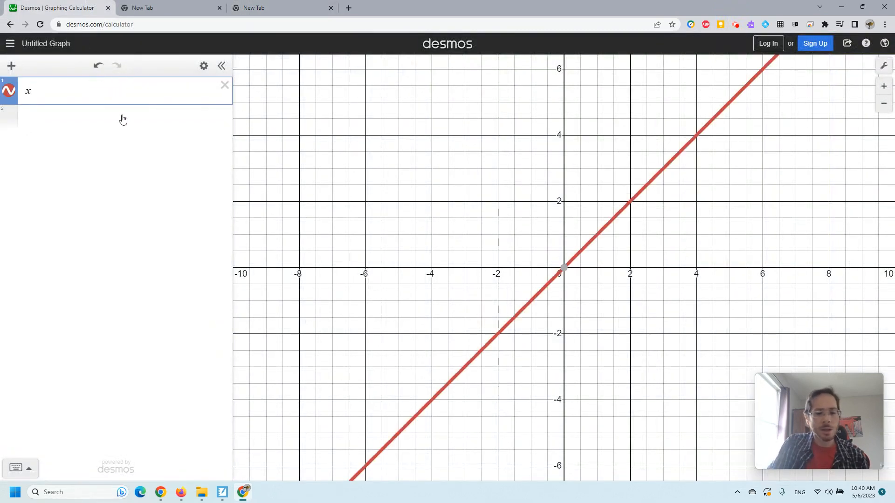
type("^2+y^2=")
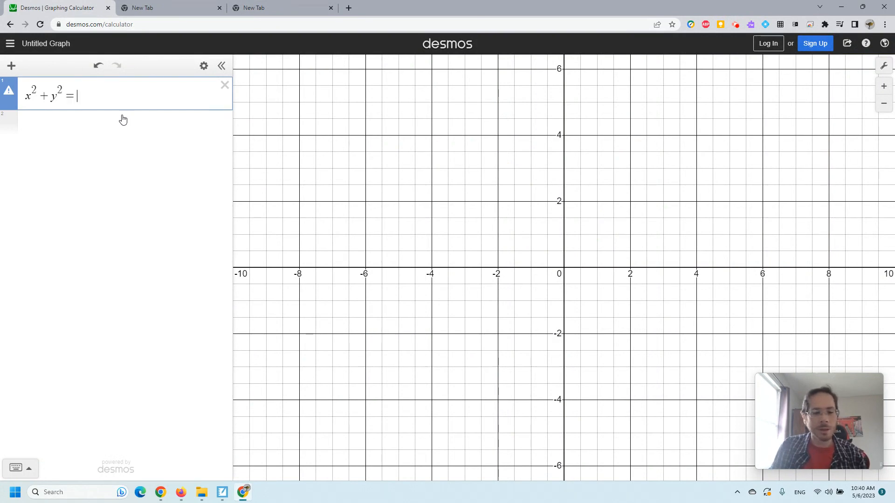
type("81")
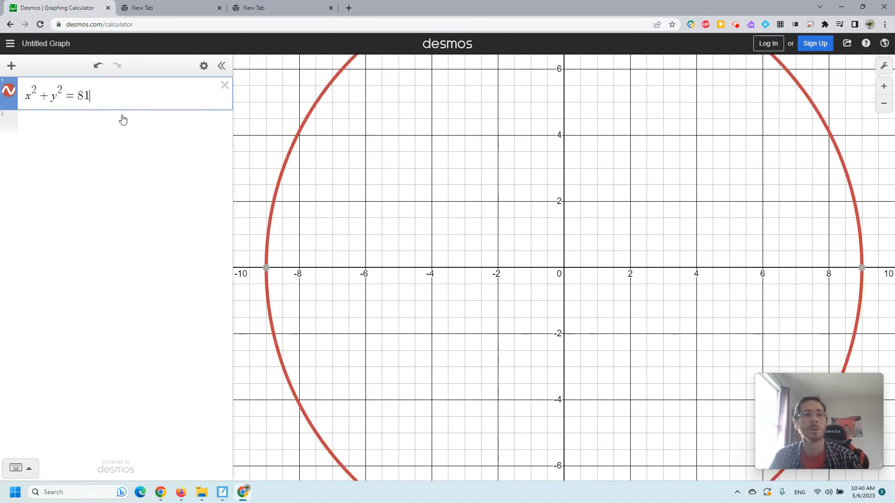
left_click(881, 108)
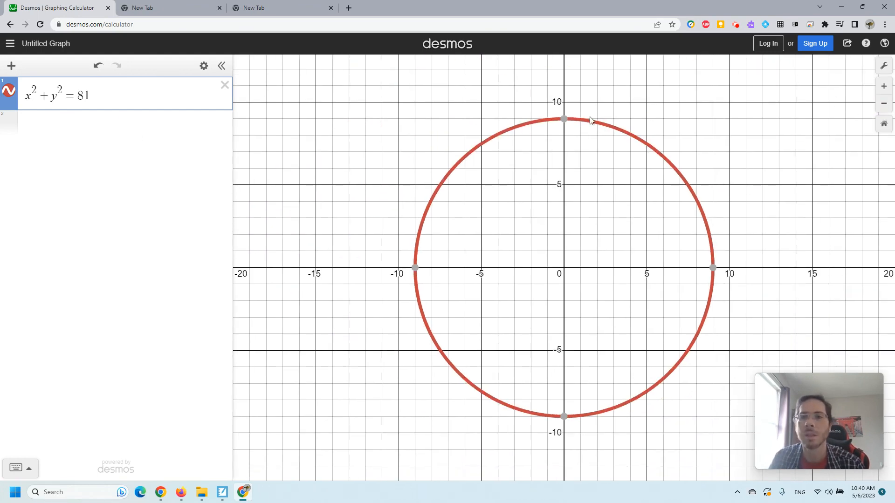
Show the coordinates of the four points where the circle crosses the axes
left_click(567, 119)
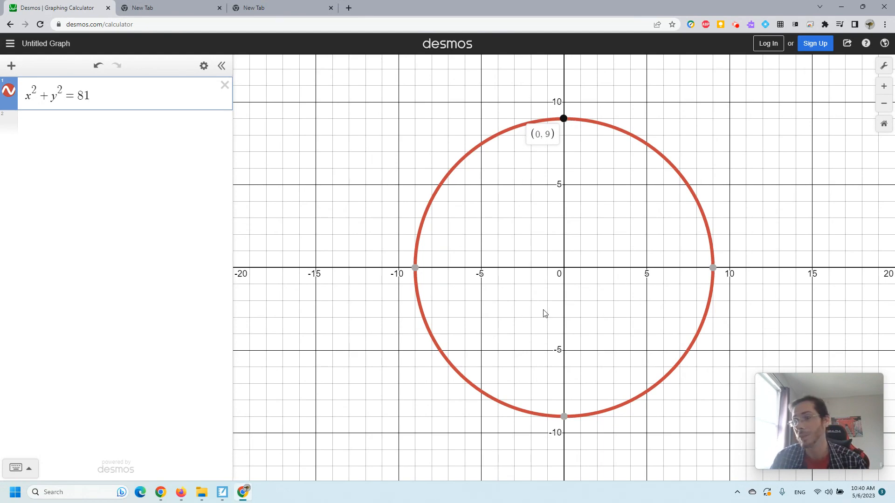
left_click(713, 268)
left_click(415, 267)
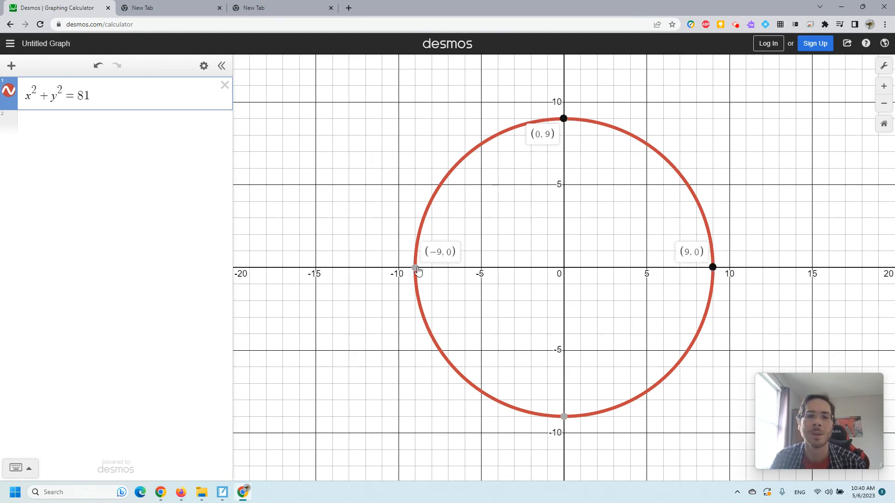
left_click(563, 416)
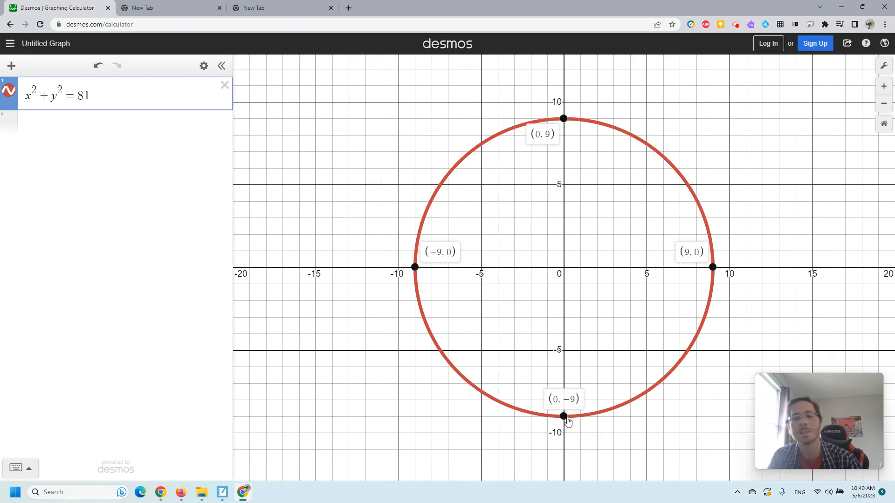
Switch back to SMART Notebook and advance to the page with question 33 about the ellipse
left_click(224, 492)
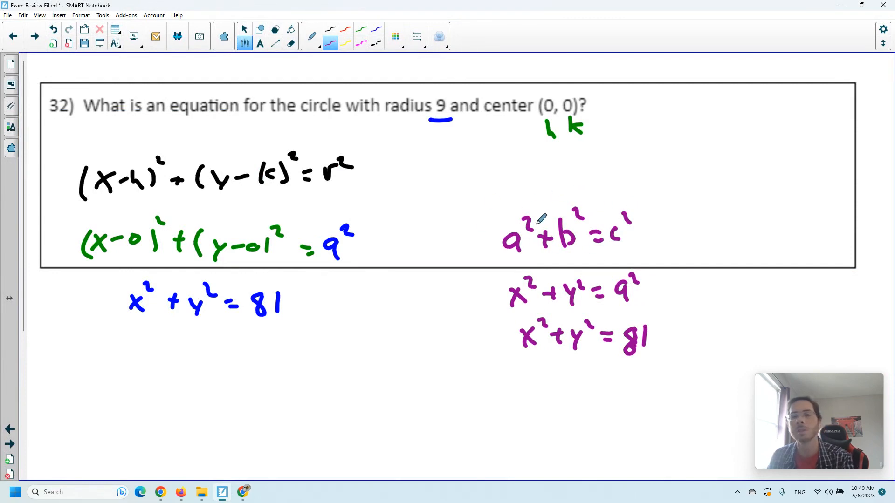
left_click(35, 38)
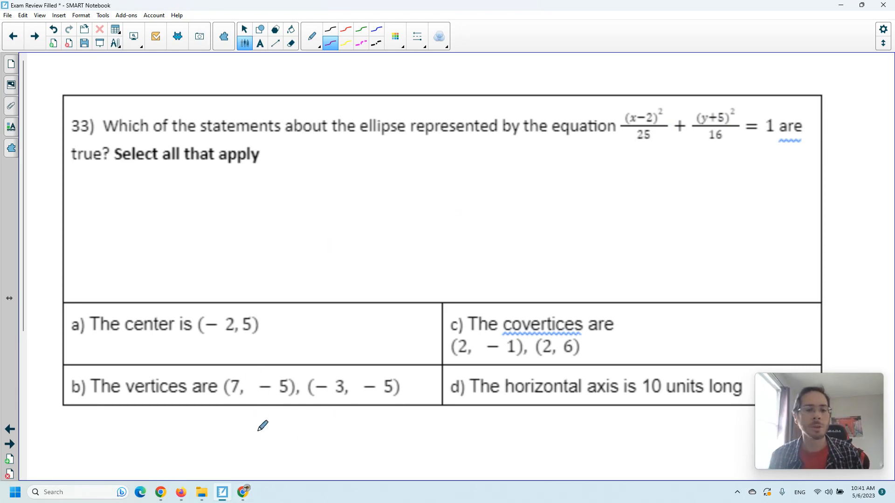
Switch to Desmos and delete the circle equation, leaving the first expression line ready for input
left_click(245, 495)
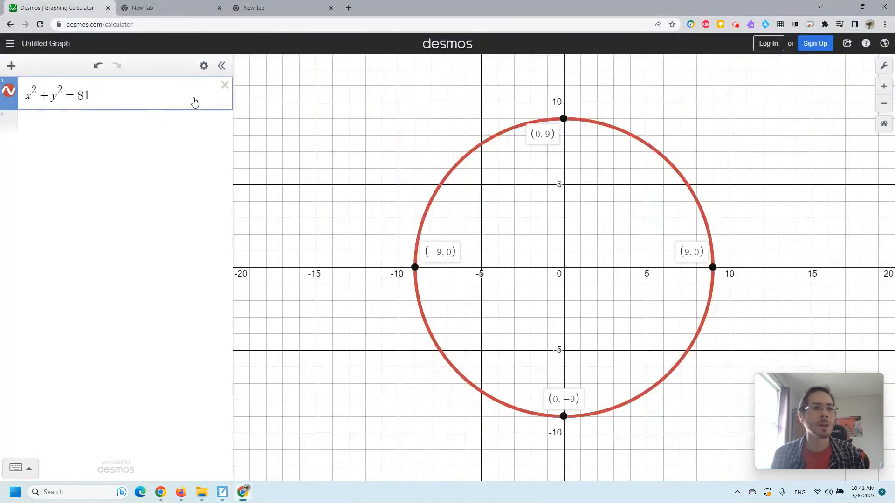
left_click(222, 91)
left_click(108, 94)
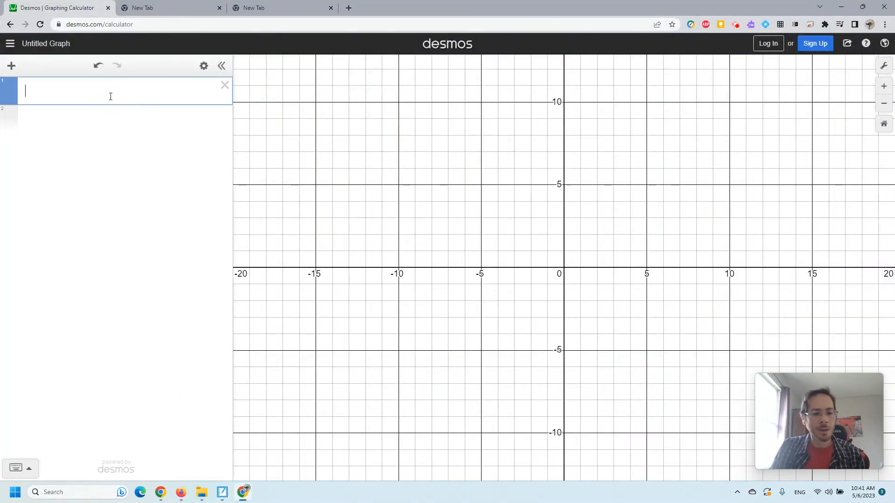
Enter the ellipse's first term (x−2)²/25 followed by a plus sign, keeping the 25 out of the exponent
type("(x-2)")
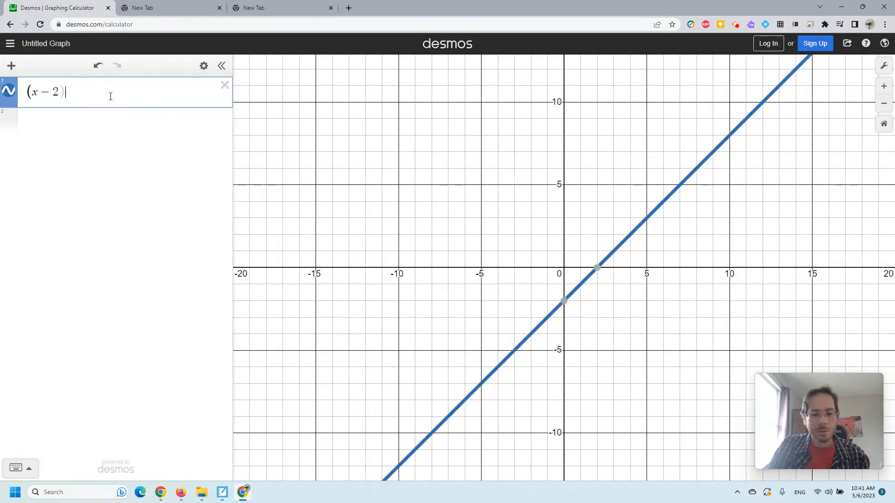
type("^(2/25")
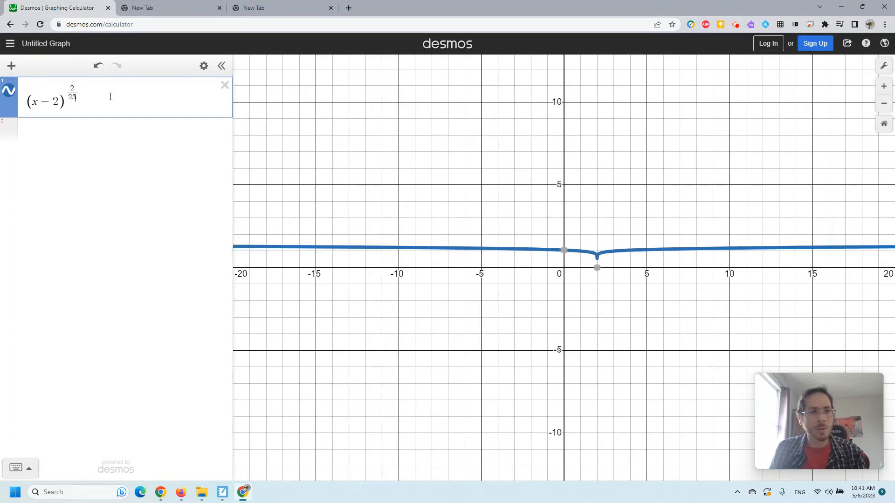
key("BackSpace")
key("BackSpace")
key("BackSpace")
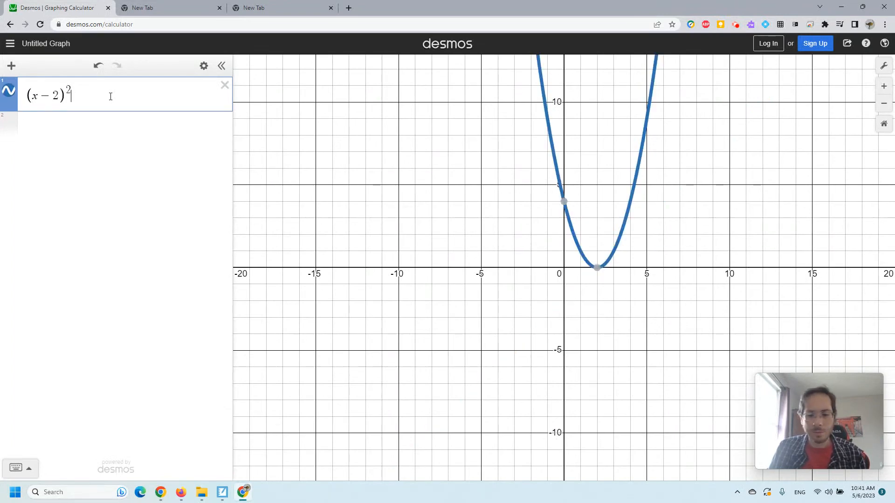
key("Right")
type("/25")
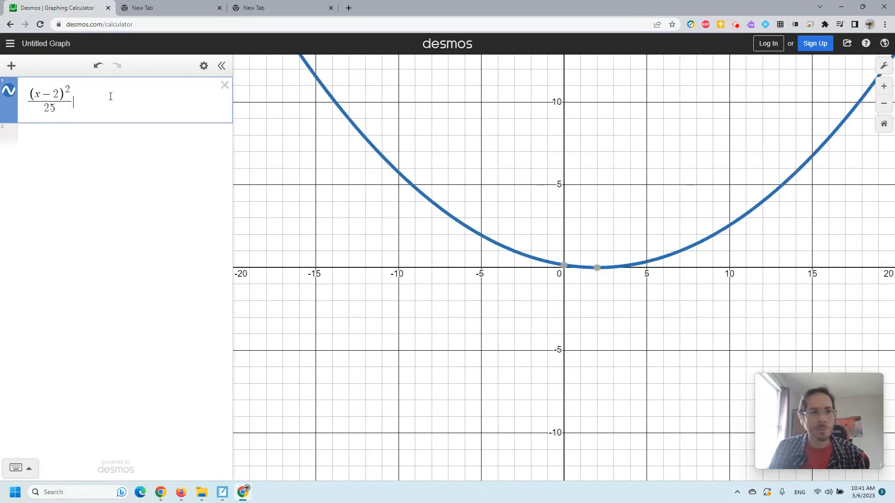
key("Right")
type("+")
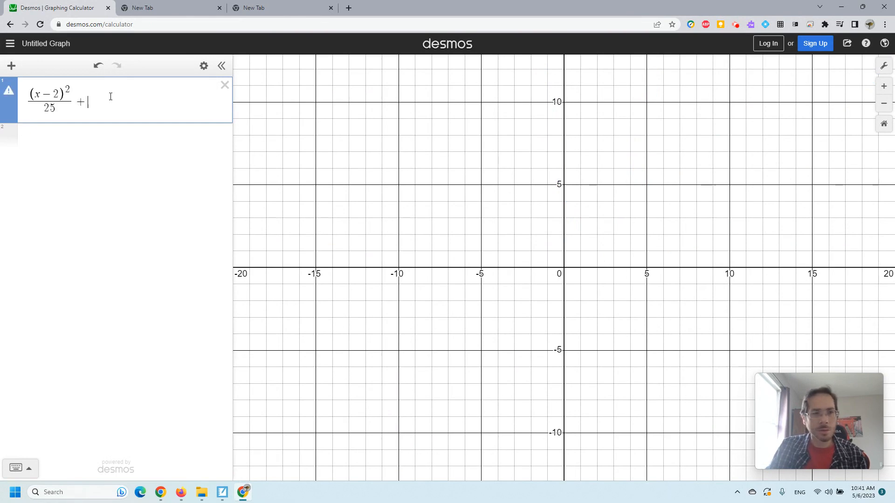
Complete the ellipse equation by adding the term (y+5)²/16 and setting the sum equal to 1
type("(y")
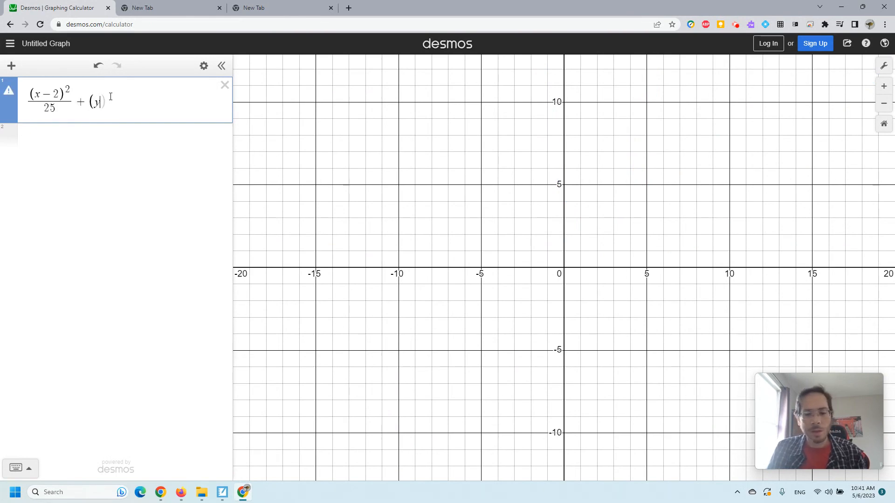
type("+5)^2")
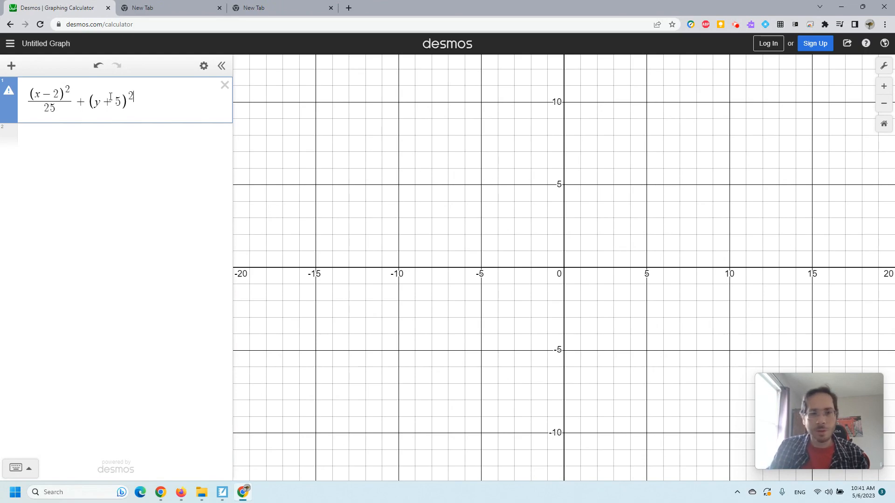
type("/")
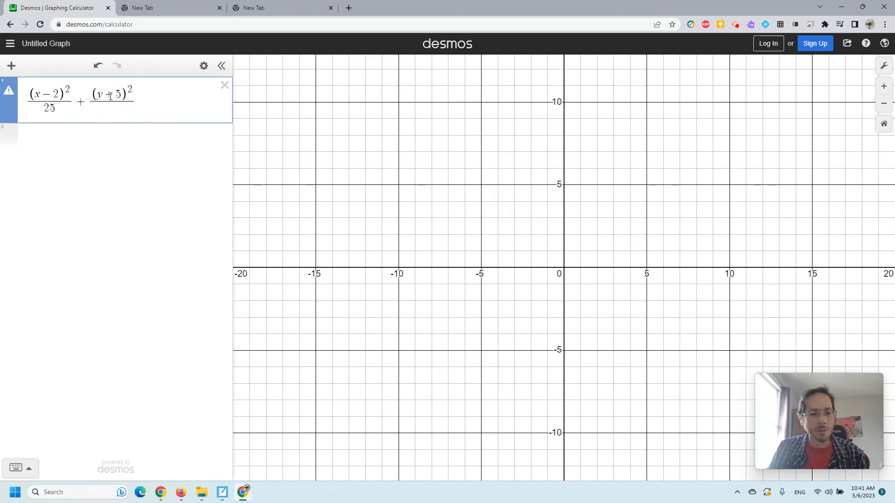
type("16")
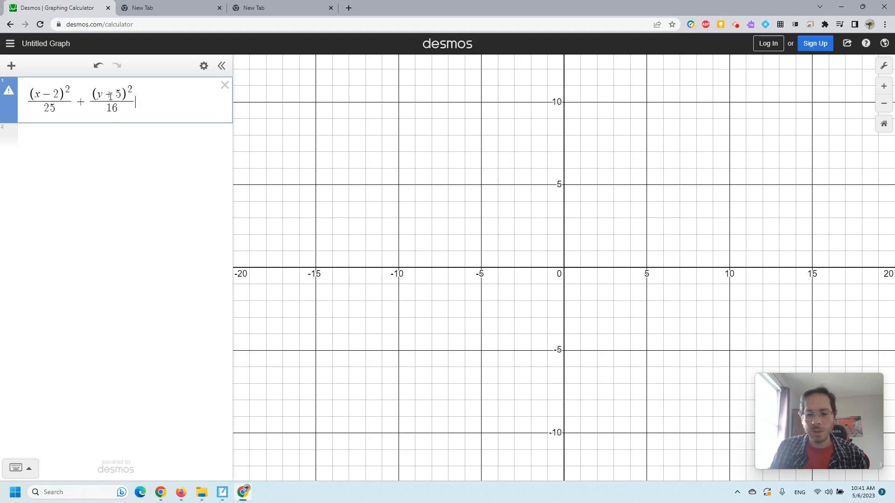
type("=1")
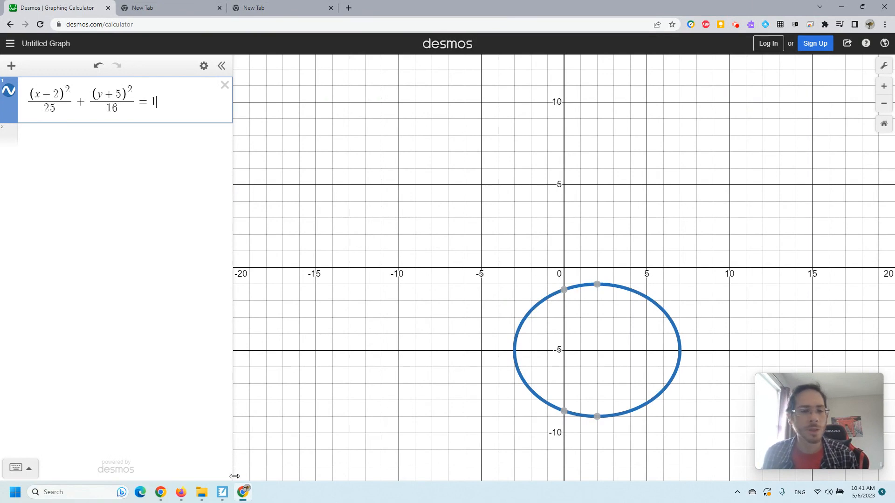
Reread option a of question 33 in SMART Notebook, and plot its proposed center (−2,5) as a second expression in Desmos
left_click(225, 499)
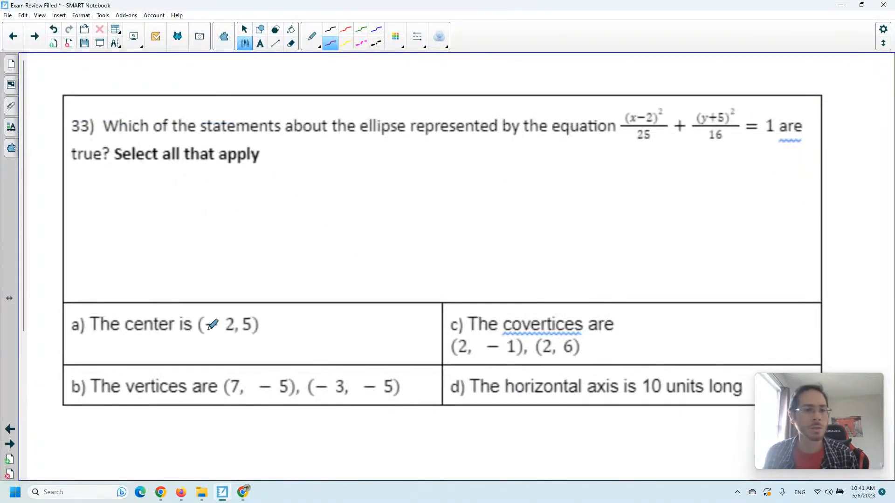
mouse_move(242, 496)
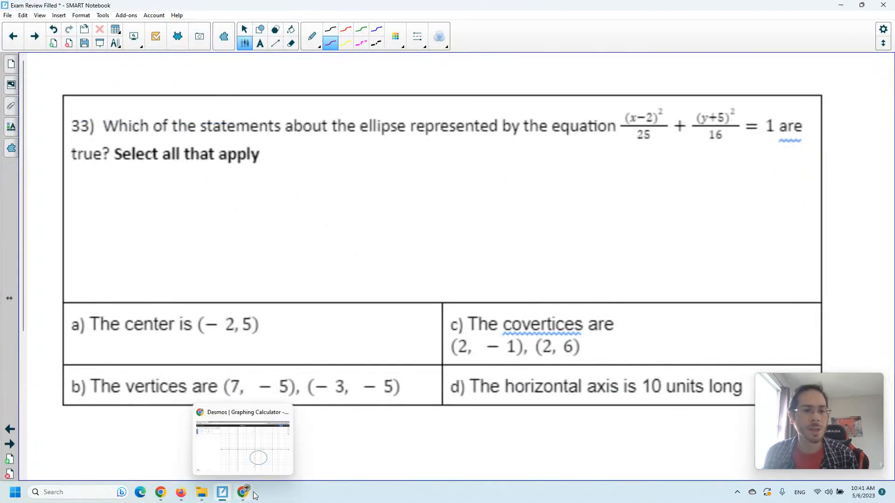
left_click(243, 495)
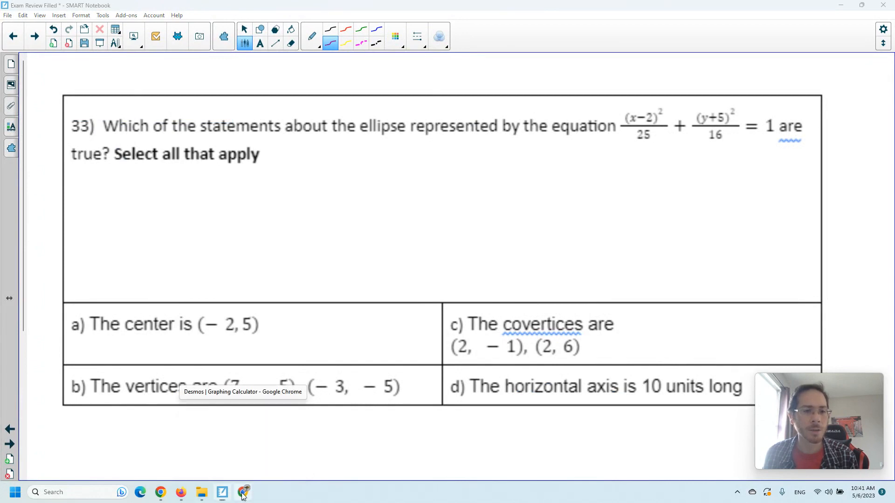
left_click(60, 141)
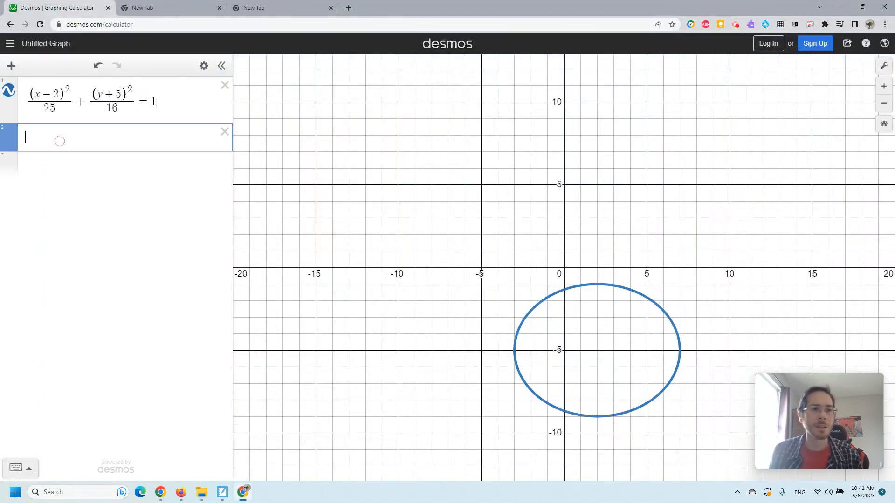
type("(-2,")
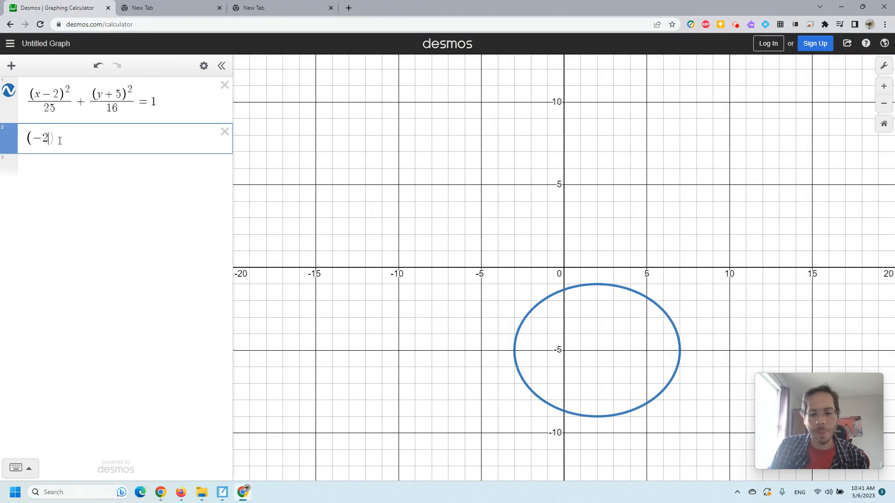
type("5")
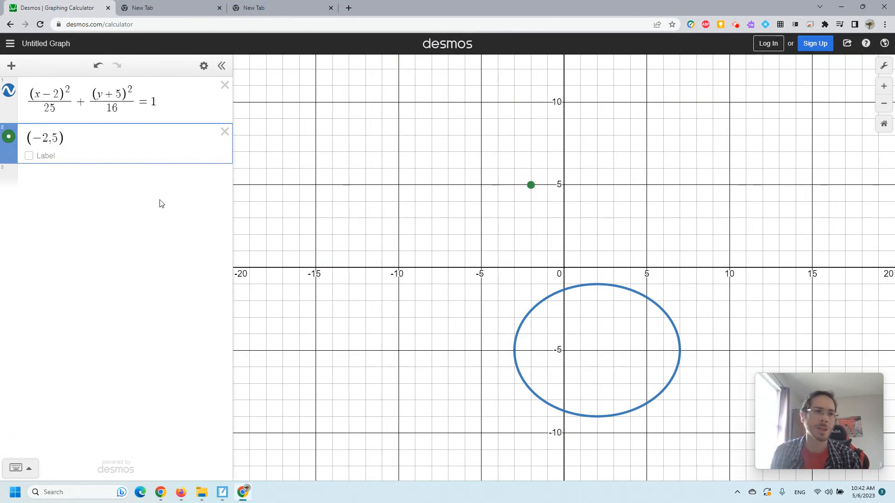
Switch to SMART Notebook and cross out option a of question 33 with the pen
left_click(222, 493)
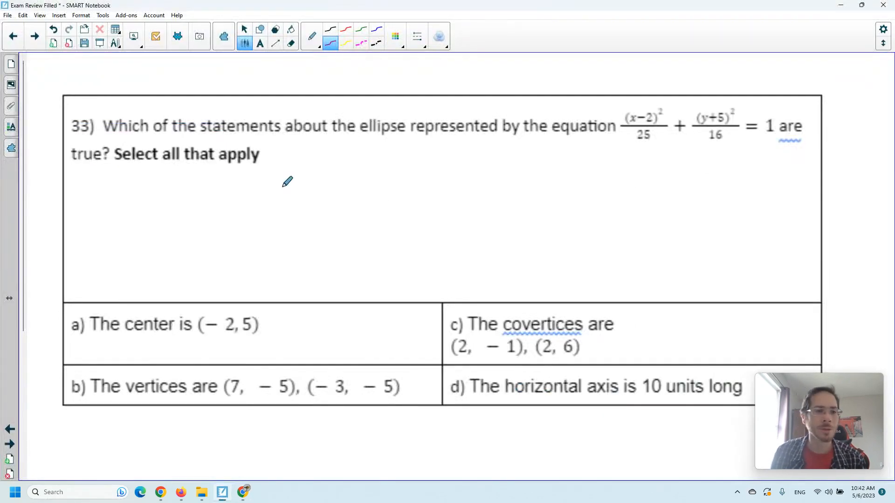
left_click_drag(101, 302, 68, 345)
left_click_drag(61, 303, 99, 342)
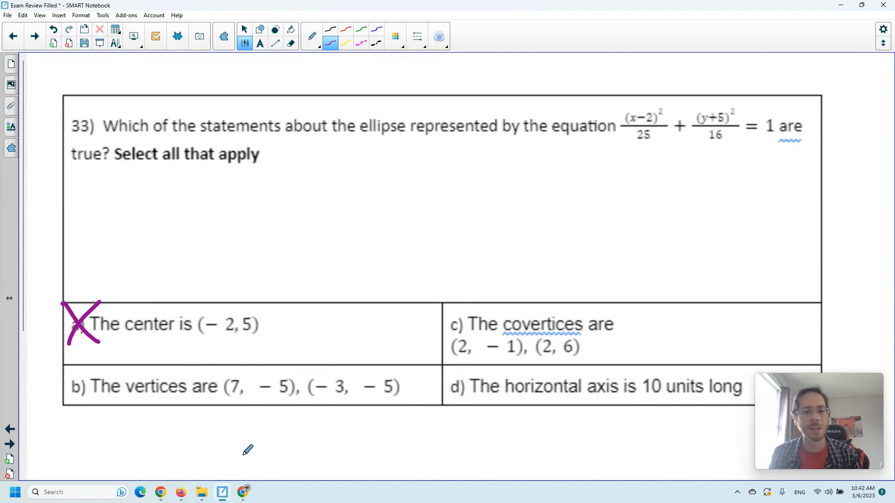
Switch to Desmos and inspect the coordinates of the ellipse's covertices and its two vertices on the graph
left_click(244, 493)
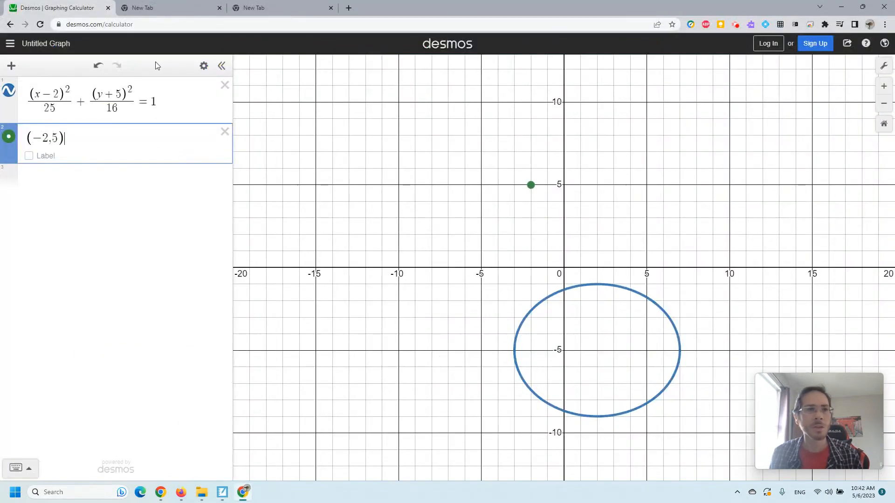
left_click(518, 350)
left_click(597, 285)
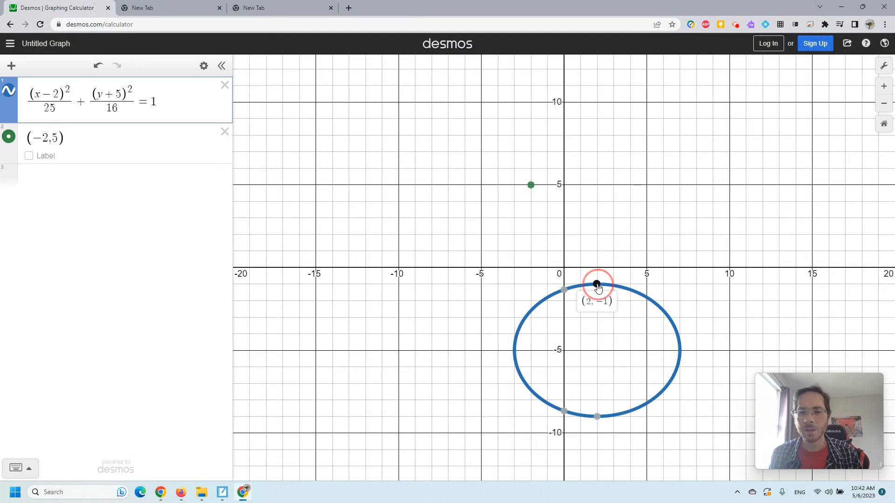
left_click(597, 417)
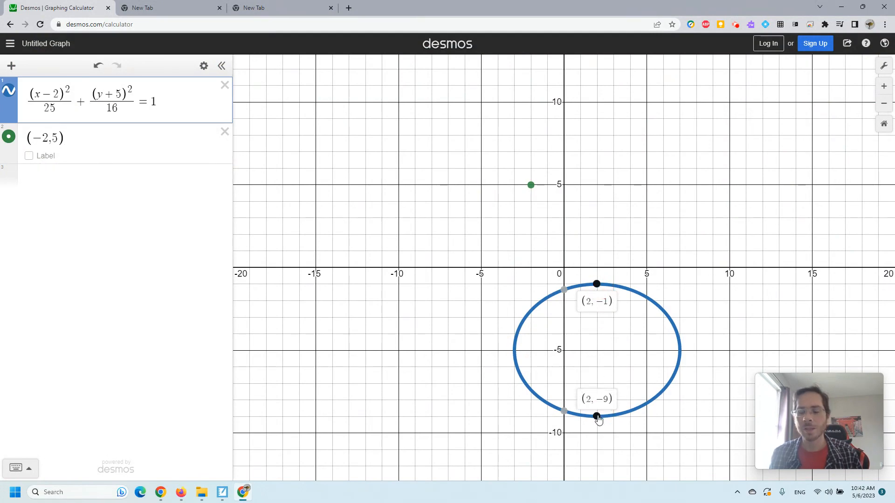
left_click(515, 352)
left_click(514, 351)
left_click(513, 350)
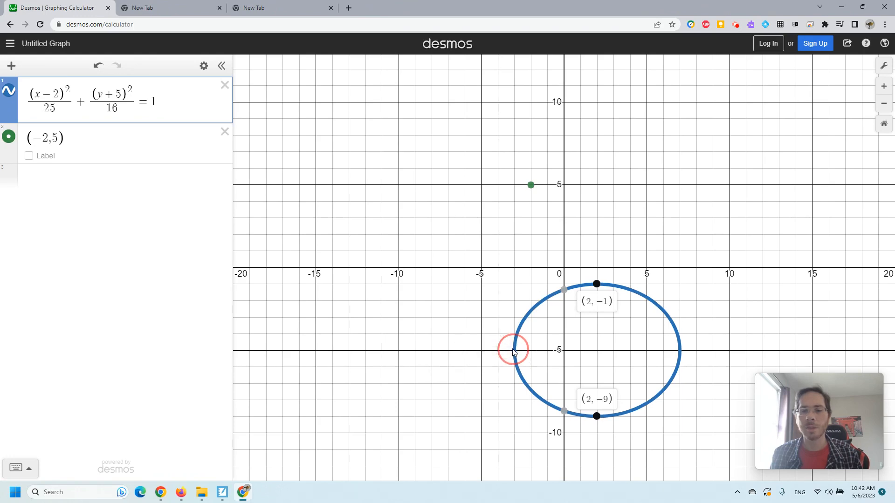
left_click(681, 351)
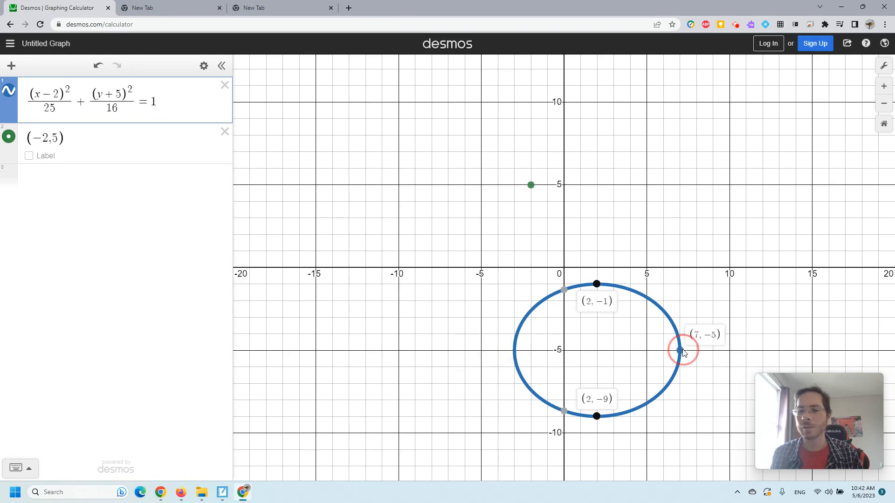
left_click(681, 350)
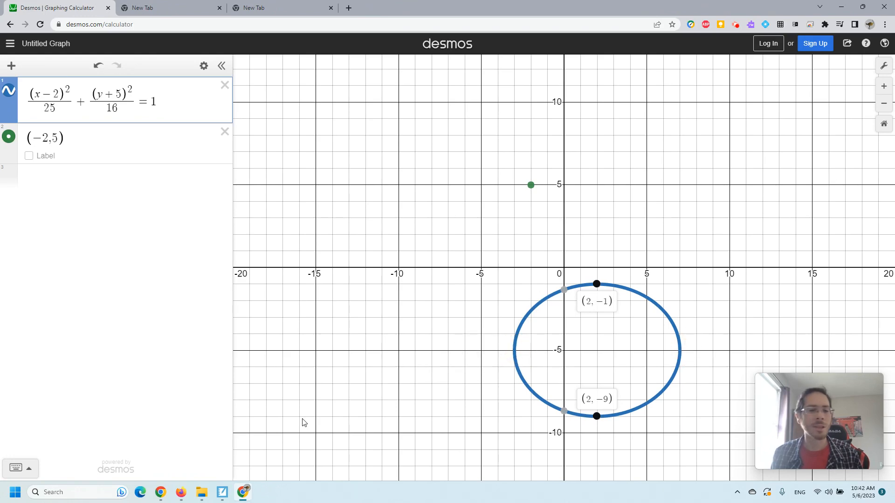
In SMART Notebook, circle option b of question 33 and, after rechecking the covertices in Desmos, cross out option c and the 6 in it
left_click(222, 493)
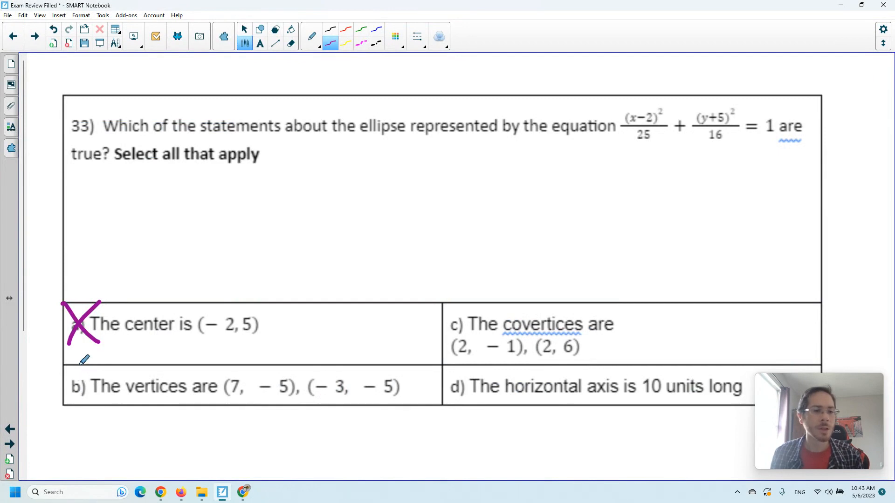
mouse_move(78, 364)
left_mouse_down()
mouse_move(86, 412)
mouse_move(90, 375)
left_mouse_up()
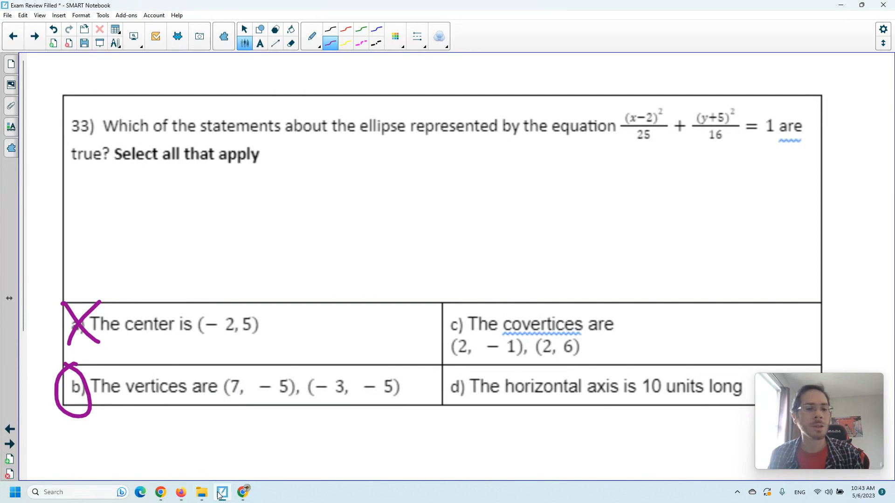
left_click(244, 493)
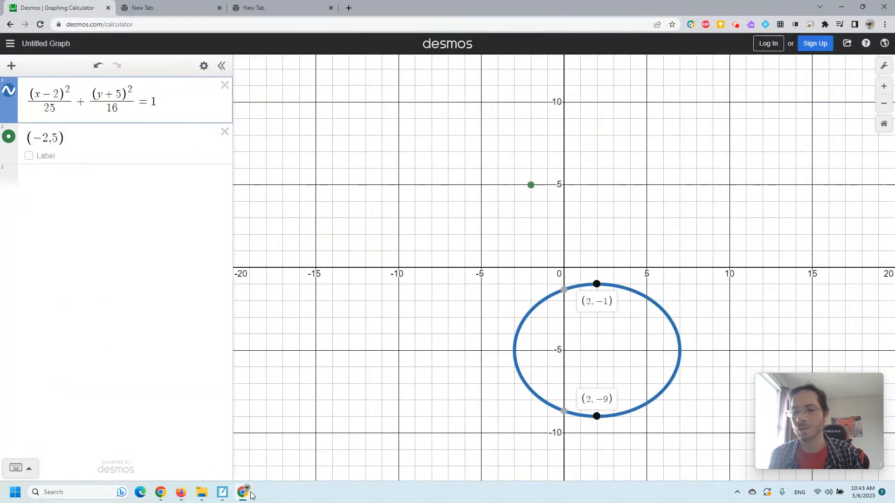
left_click(247, 493)
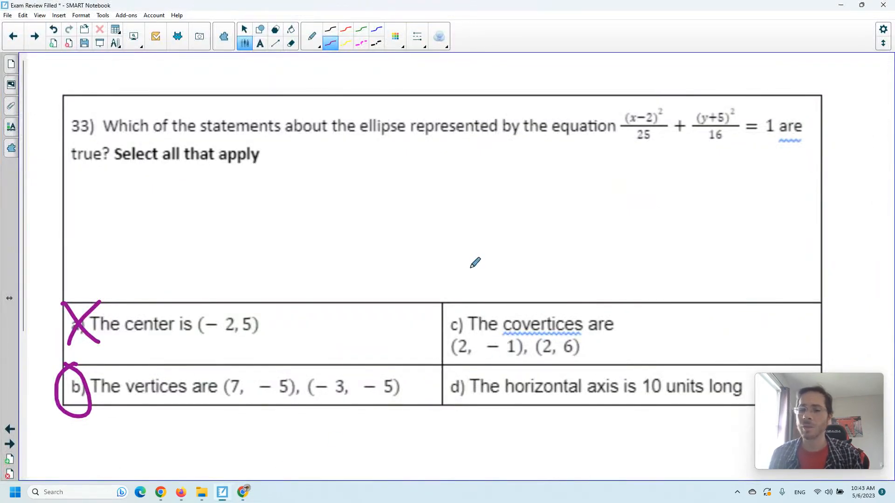
mouse_move(568, 337)
left_mouse_down()
mouse_move(583, 355)
mouse_move(555, 354)
left_mouse_up()
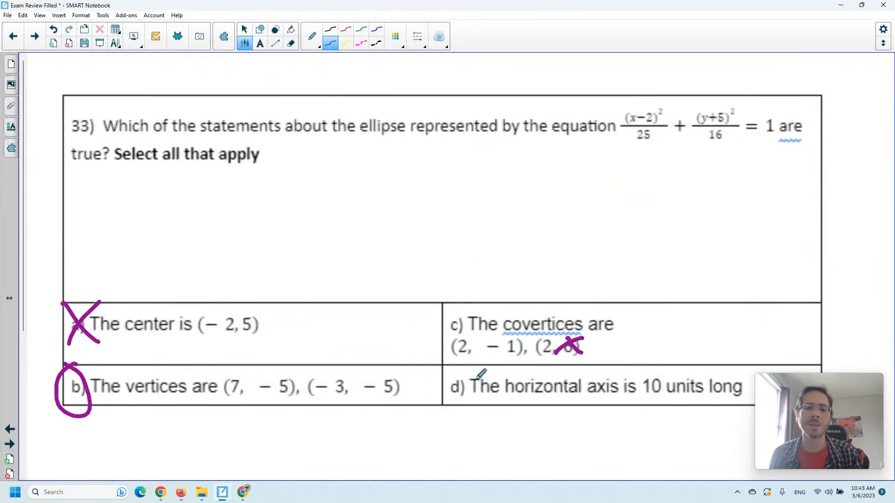
mouse_move(446, 311)
left_mouse_down()
mouse_move(464, 332)
mouse_move(433, 337)
left_mouse_up()
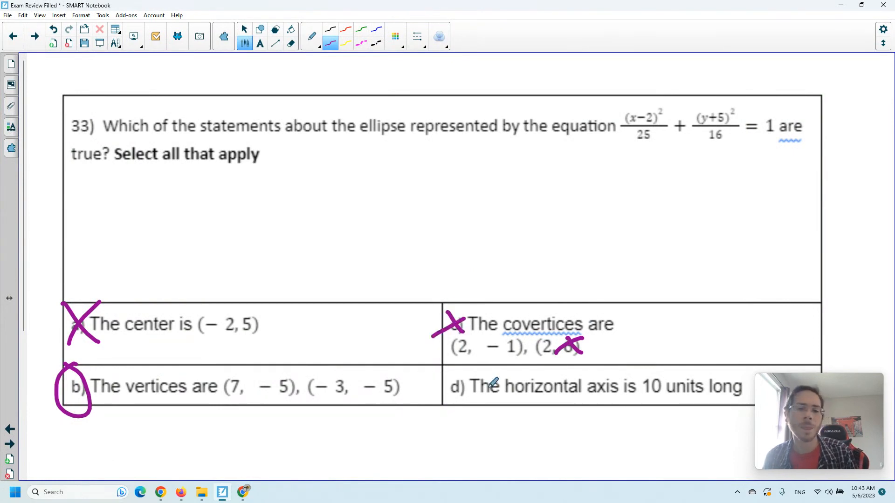